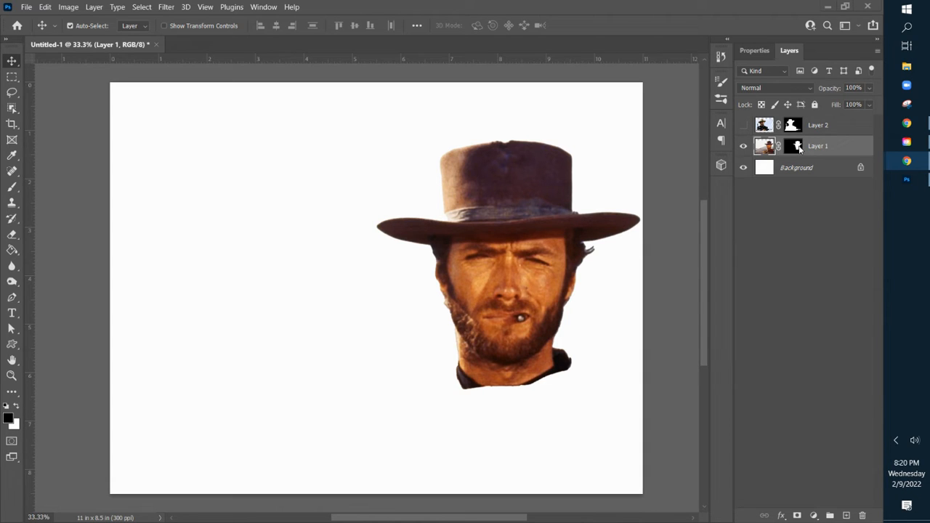
Display Layer 1's layer mask on its own in the canvas and return to the normal image view.
left_click(801, 149)
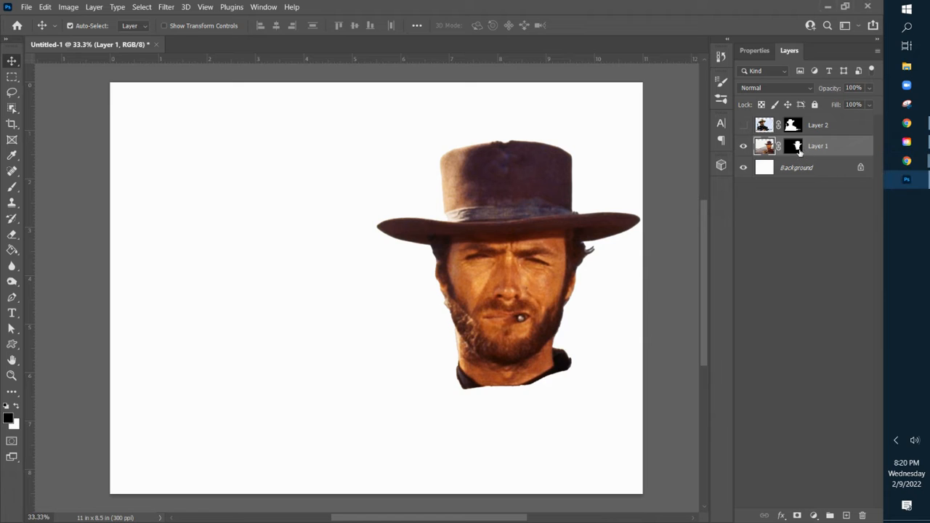
left_click(797, 149)
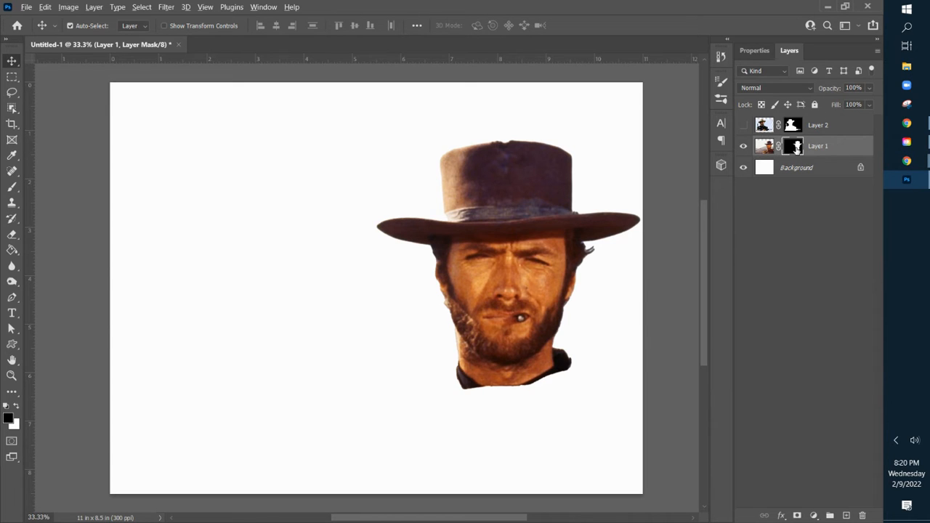
left_click(796, 150, "alt")
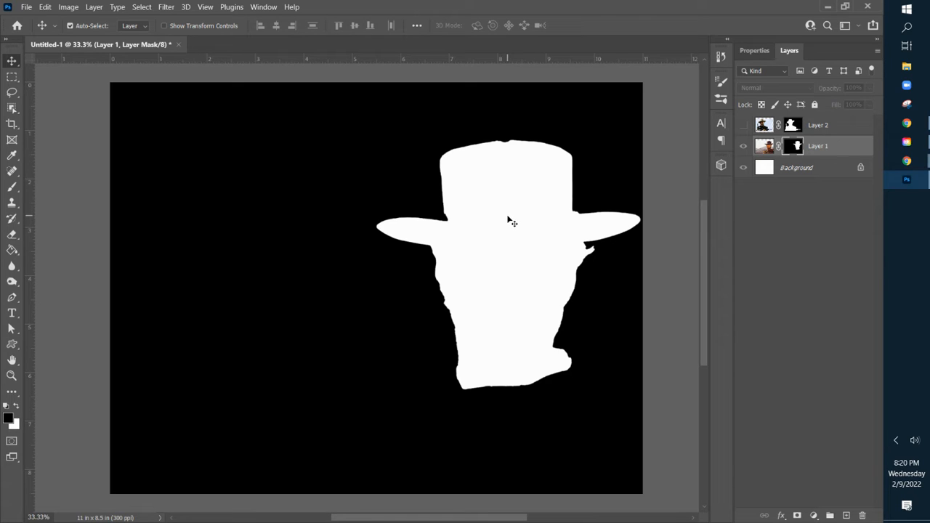
left_click(765, 146)
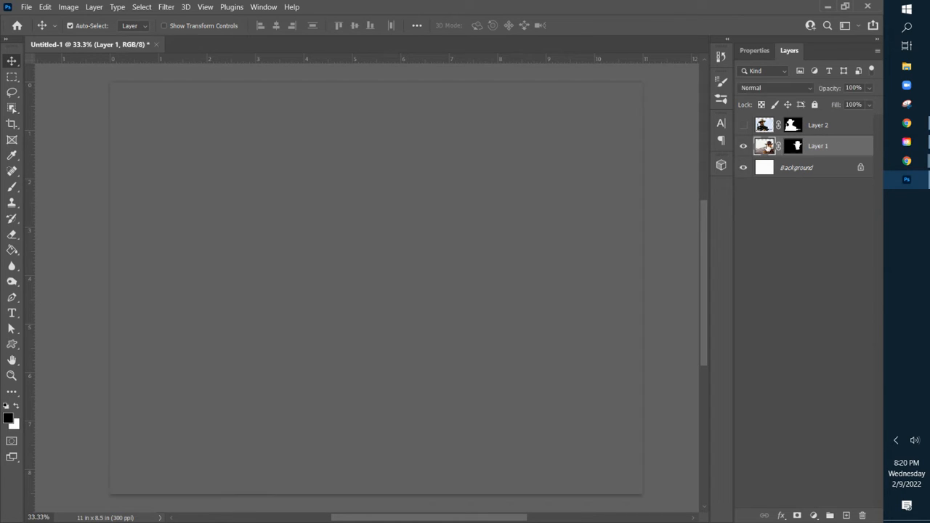
Target Layer 1's mask and set up the Brush tool with a size of 187 px.
left_click(793, 148)
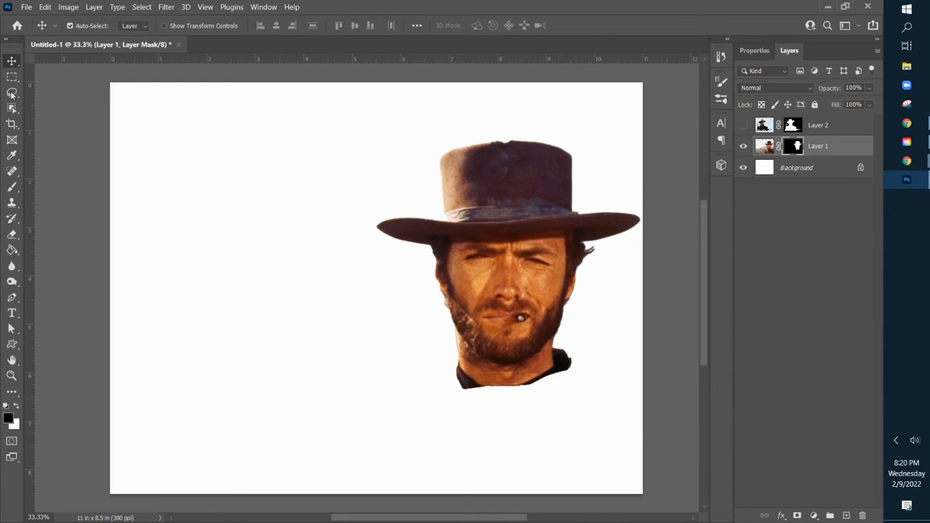
left_click(12, 191)
left_click(57, 185)
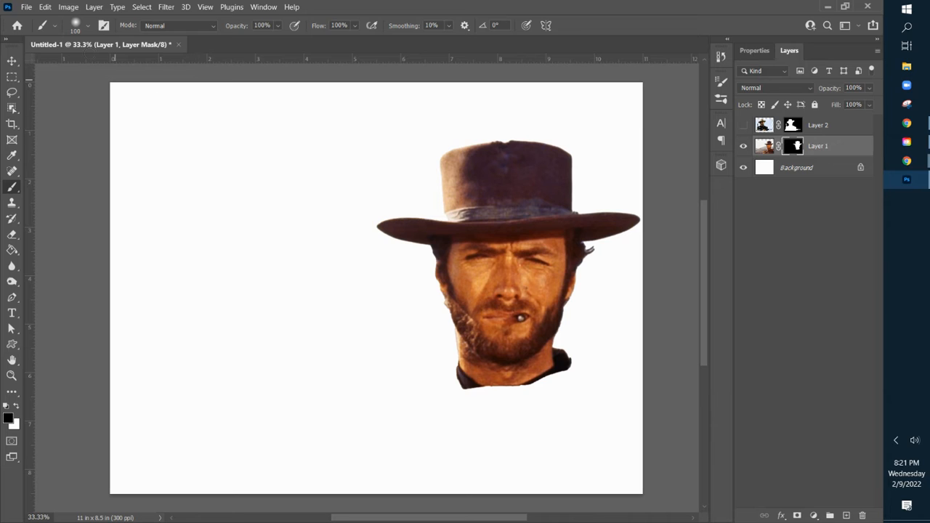
left_click(88, 28)
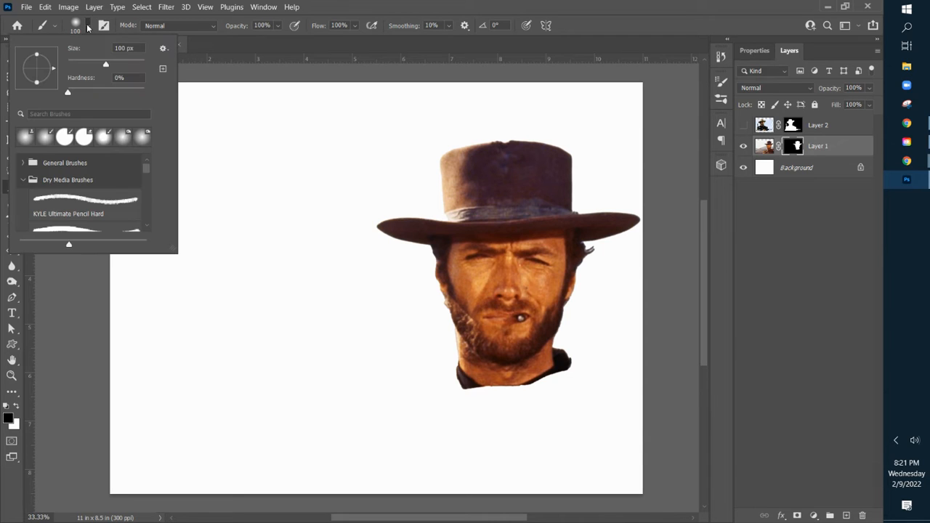
left_click_drag(108, 66, 124, 67)
Try a black dab with 100% brush hardness on the hat in Layer 1's mask and undo it.
left_click_drag(69, 94, 148, 95)
left_click(504, 182)
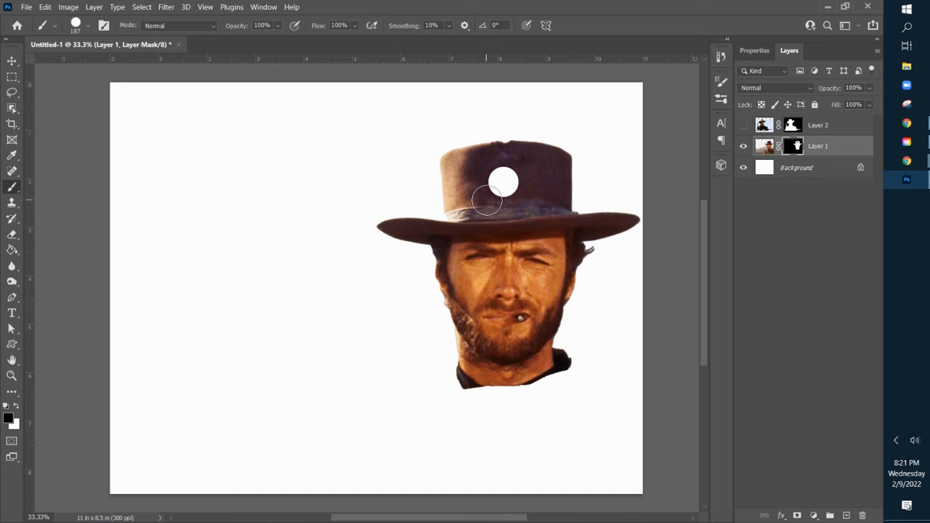
key("ctrl+z")
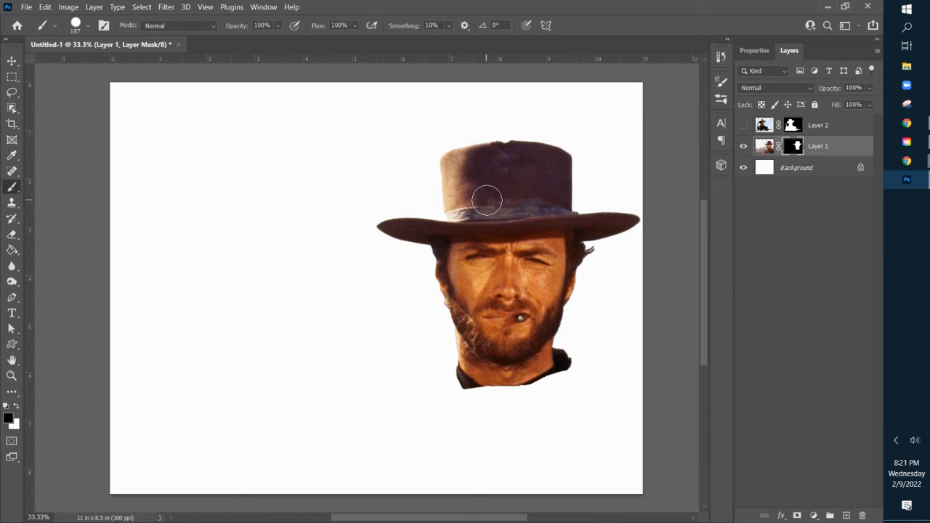
Set the brush hardness to 0%, test a soft black dab on the hat, and undo the dab.
left_click(89, 27)
left_click_drag(145, 92, 64, 93)
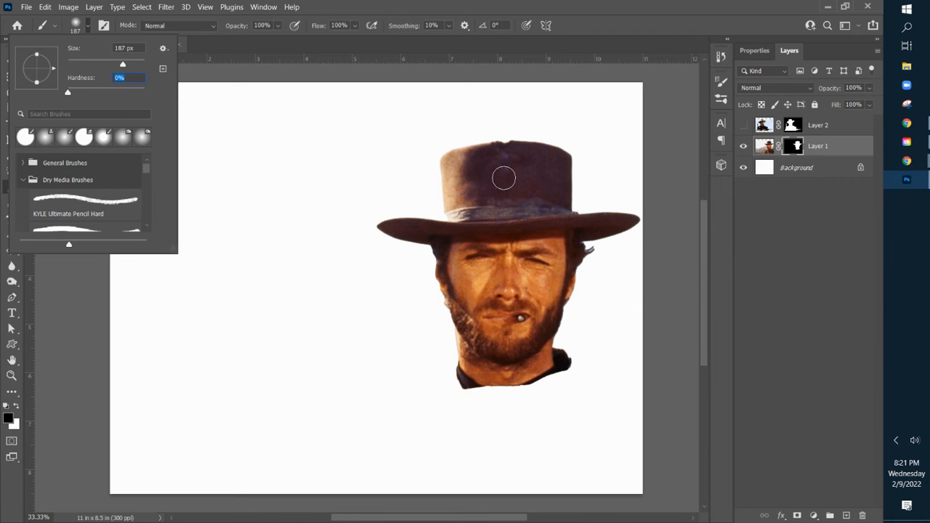
key("Return")
left_click(504, 175)
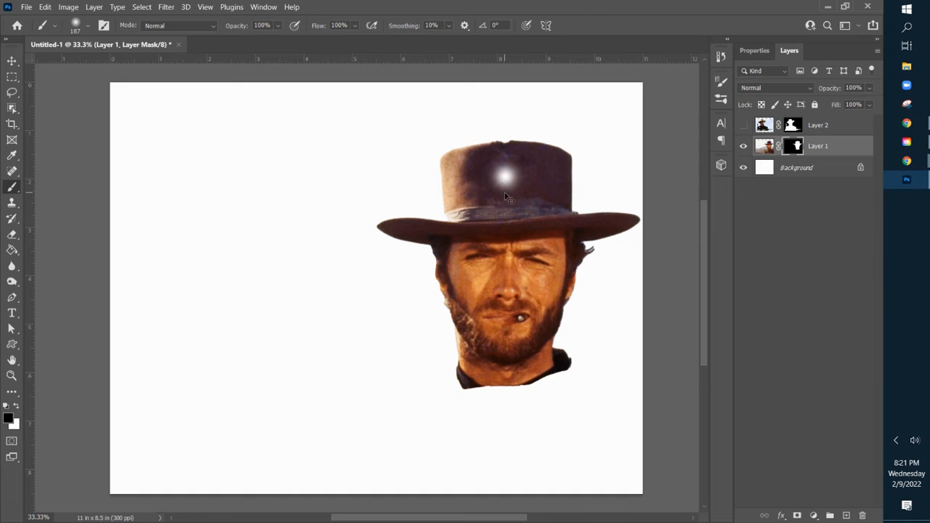
key("ctrl+z")
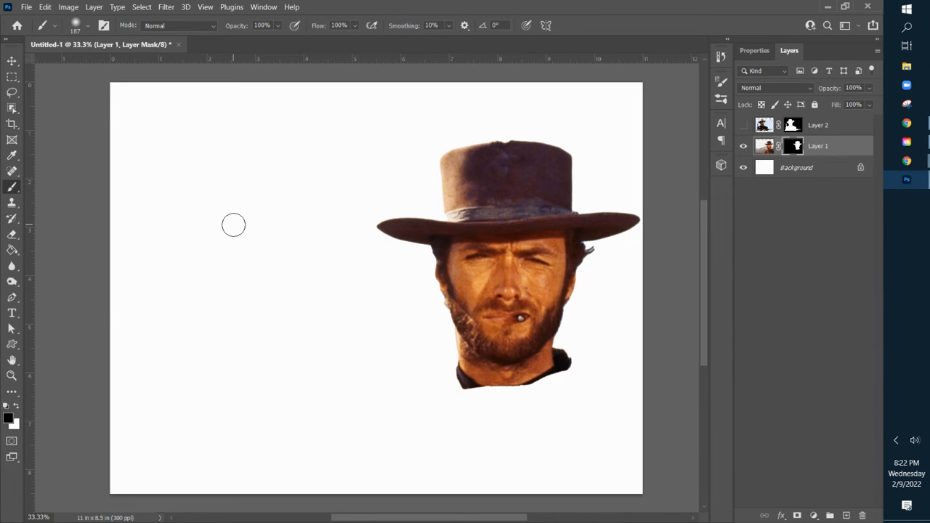
Enlarge the brush to 600 px and paint white on Layer 1's mask to reveal the collar and poncho below the neck.
key("bracketright")
key("bracketright")
key("bracketright")
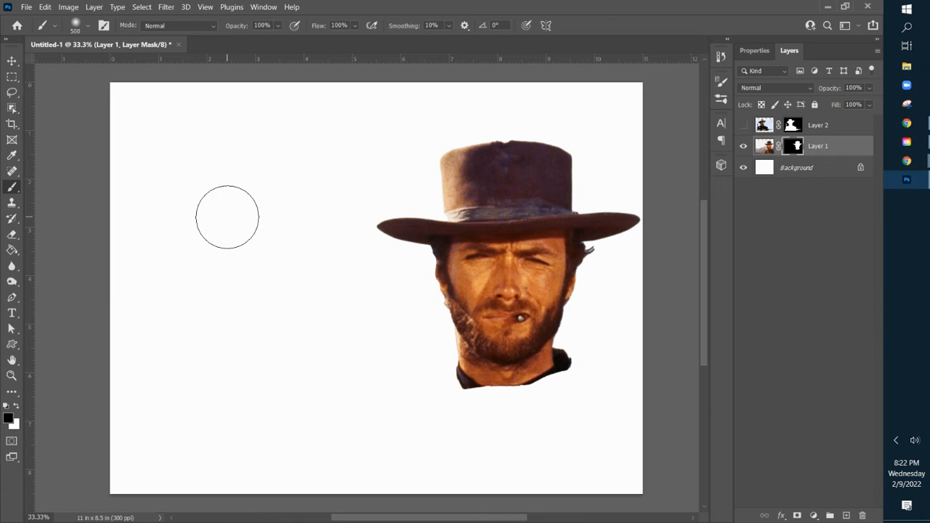
key("bracketright")
left_click(18, 409)
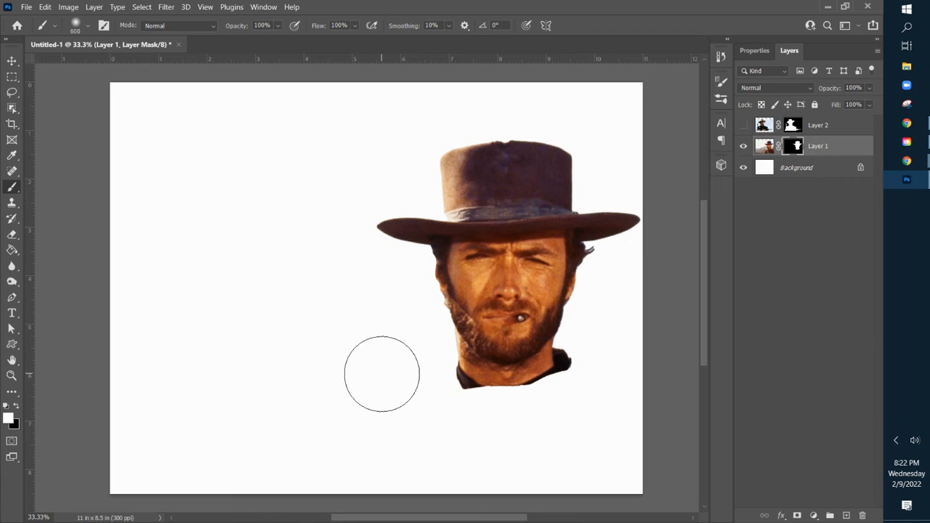
mouse_move(453, 342)
left_mouse_down()
mouse_move(479, 334)
mouse_move(466, 364)
mouse_move(493, 380)
mouse_move(541, 377)
mouse_move(553, 355)
mouse_move(548, 350)
mouse_move(556, 368)
mouse_move(545, 380)
mouse_move(464, 386)
mouse_move(494, 382)
mouse_move(511, 362)
mouse_move(490, 375)
left_mouse_up()
Reduce the brush to 500 px and paint white along both sides of the face and hat on Layer 1's mask.
key("bracketleft")
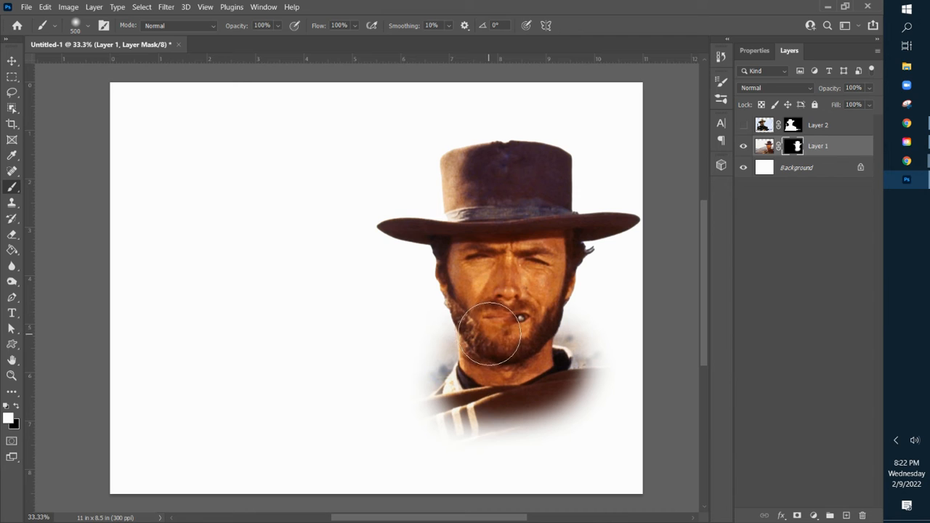
mouse_move(484, 319)
left_mouse_down()
mouse_move(467, 258)
mouse_move(471, 188)
mouse_move(494, 167)
mouse_move(493, 247)
mouse_move(475, 153)
mouse_move(482, 167)
mouse_move(449, 162)
mouse_move(462, 182)
left_mouse_up()
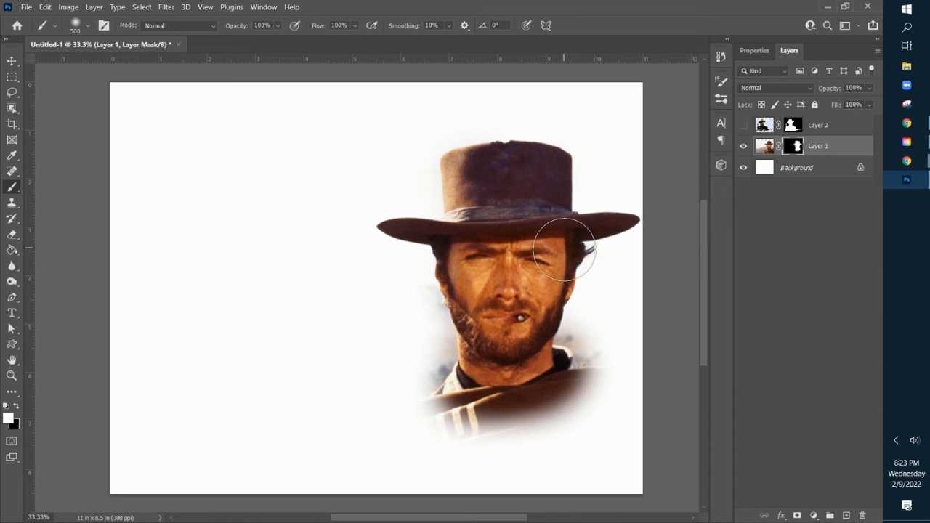
mouse_move(547, 315)
left_mouse_down()
mouse_move(545, 359)
mouse_move(506, 349)
mouse_move(473, 325)
left_mouse_up()
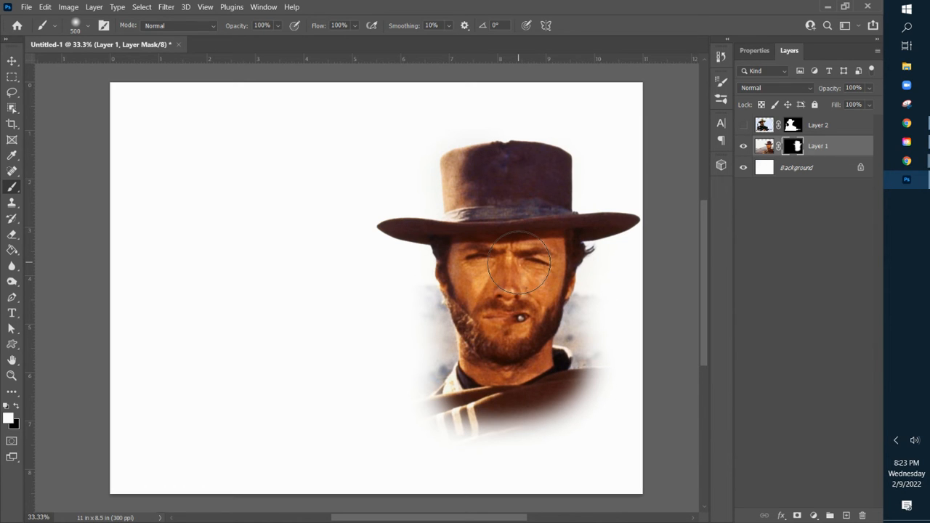
Load Layer 1's mask as a selection and deselect it.
left_click(792, 148, "ctrl")
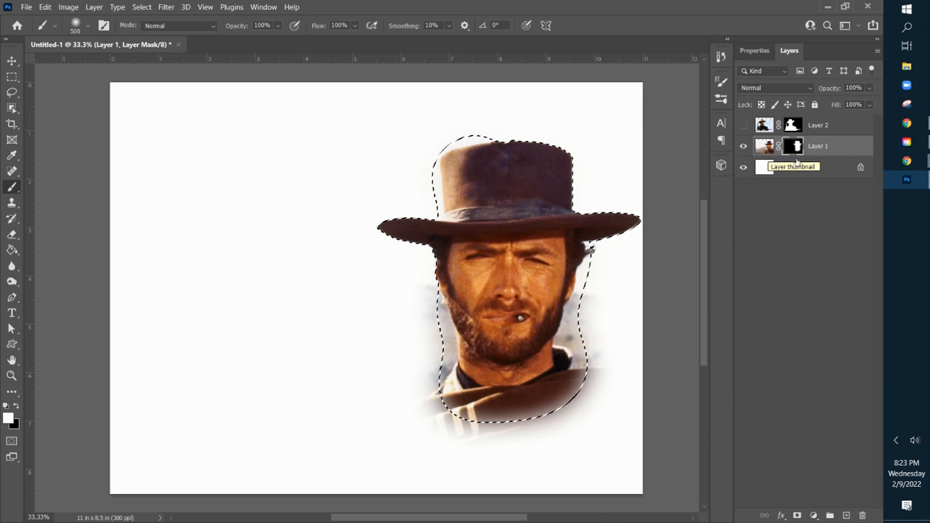
left_click(141, 7)
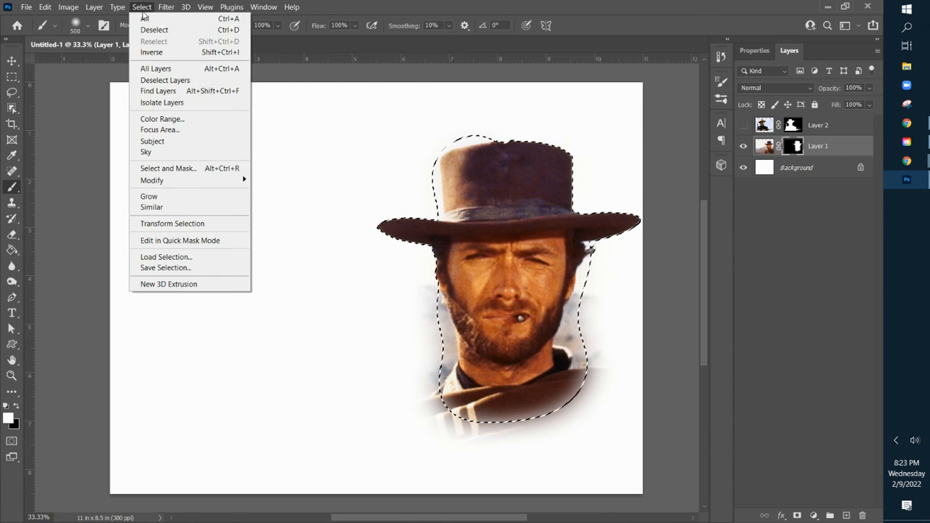
left_click(152, 32)
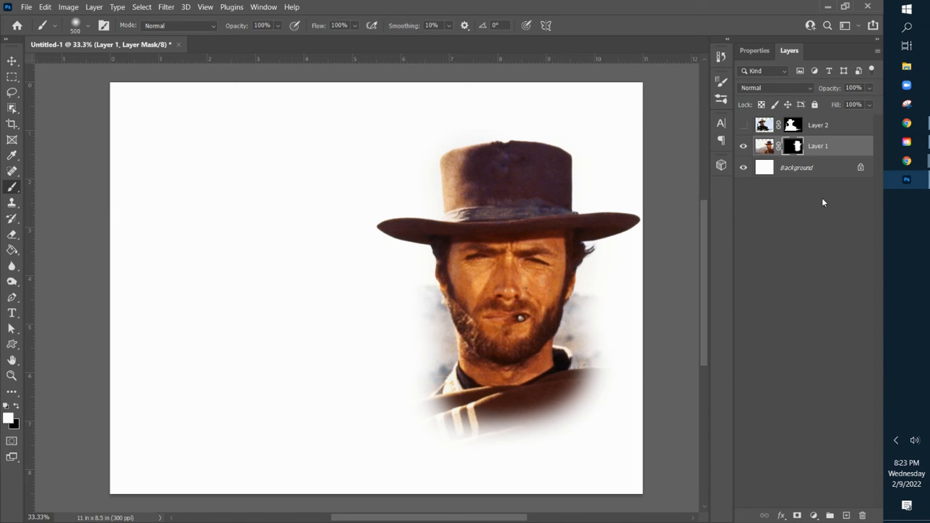
Try deleting Layer 1's mask without applying it, and undo the deletion.
left_click_drag(794, 146, 850, 501)
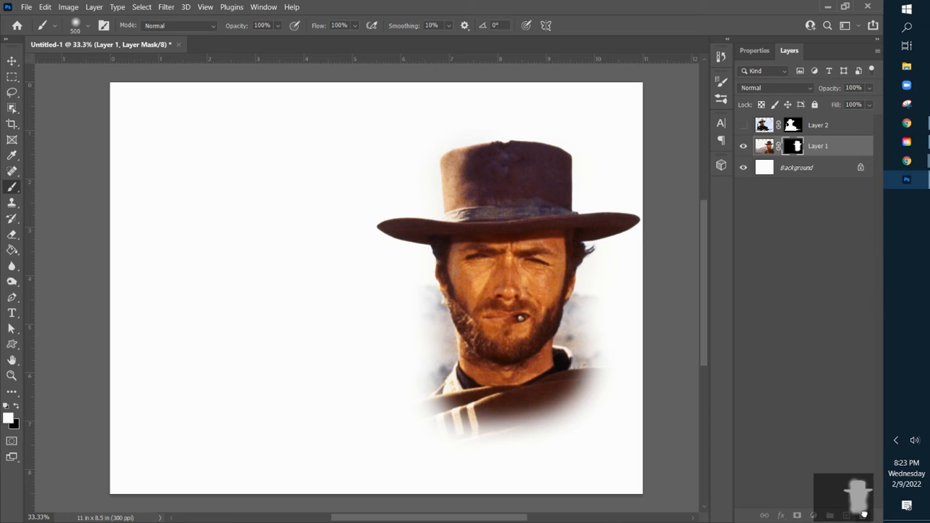
left_click_drag(863, 515, 864, 517)
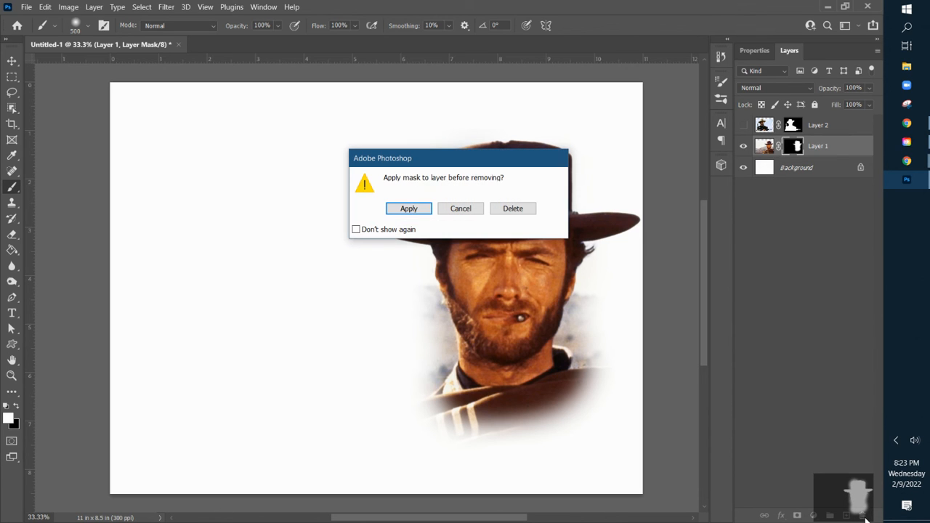
left_click(511, 209)
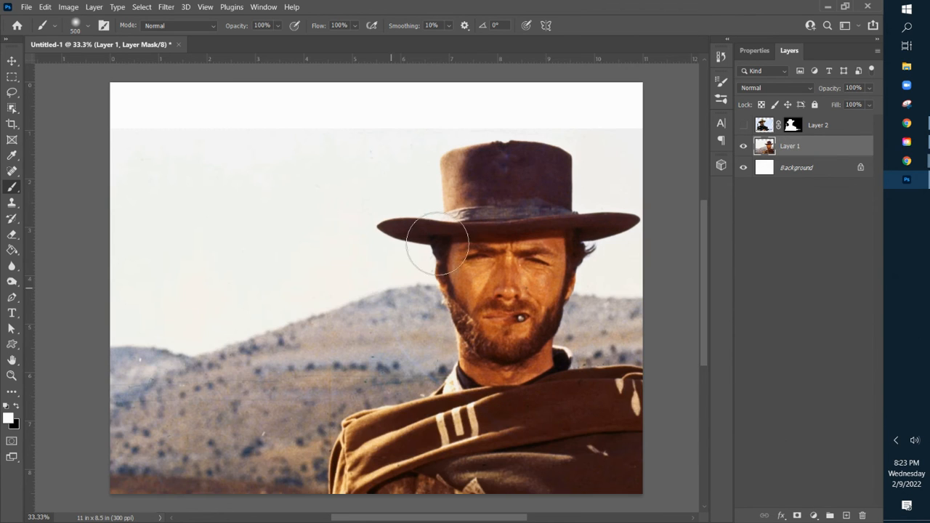
key("x")
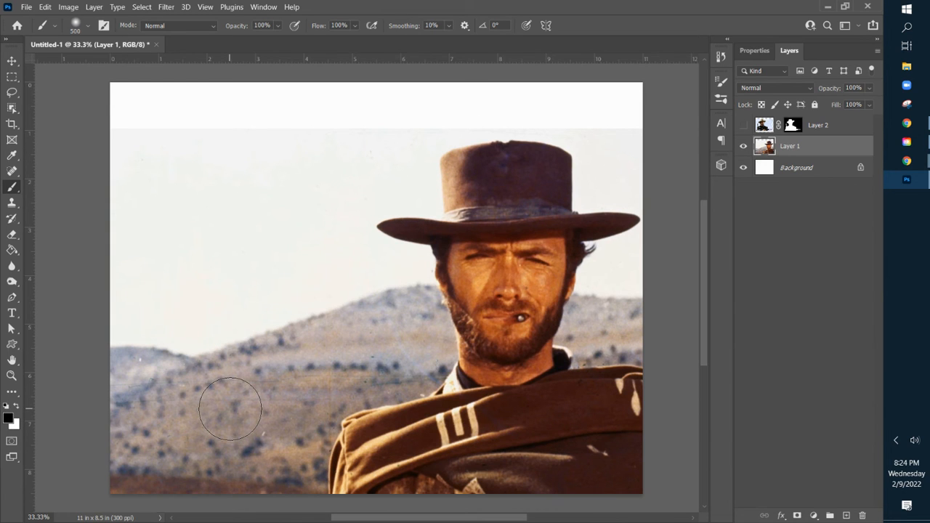
key("ctrl+z")
key("x")
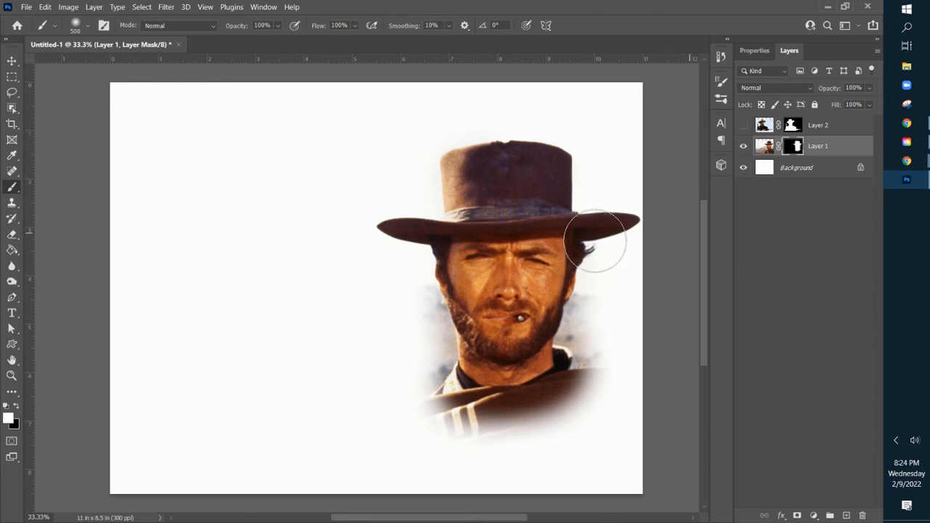
mouse_move(482, 339)
left_mouse_down()
mouse_move(418, 409)
mouse_move(460, 431)
mouse_move(501, 432)
mouse_move(553, 413)
mouse_move(576, 369)
mouse_move(573, 327)
mouse_move(531, 385)
left_mouse_up()
left_click_drag(473, 294, 441, 362)
Hide Layer 1, show Layer 2 instead, and target Layer 2's mask for editing.
left_click(743, 148)
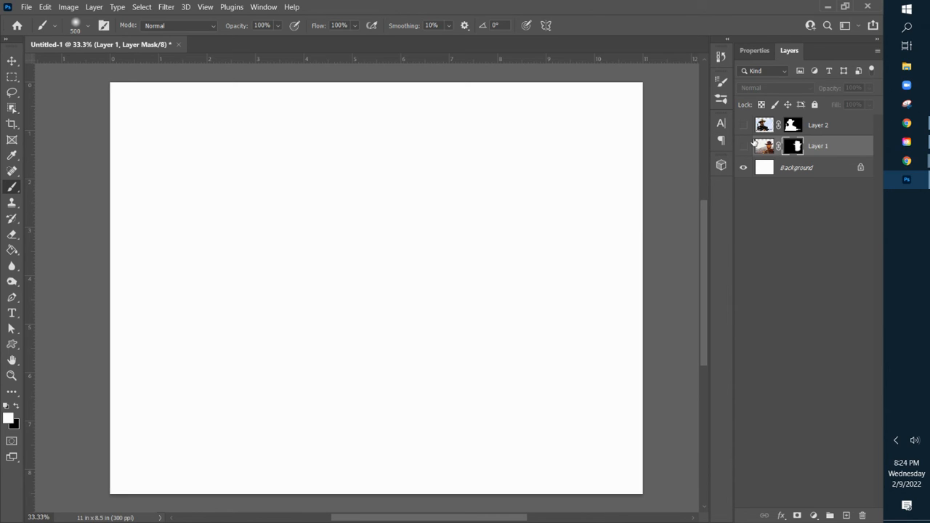
left_click(742, 125)
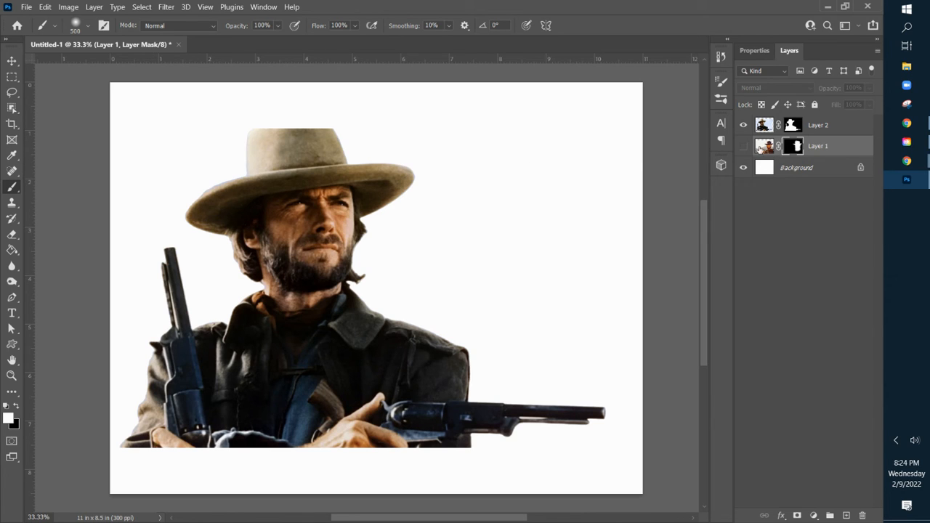
left_click(834, 124)
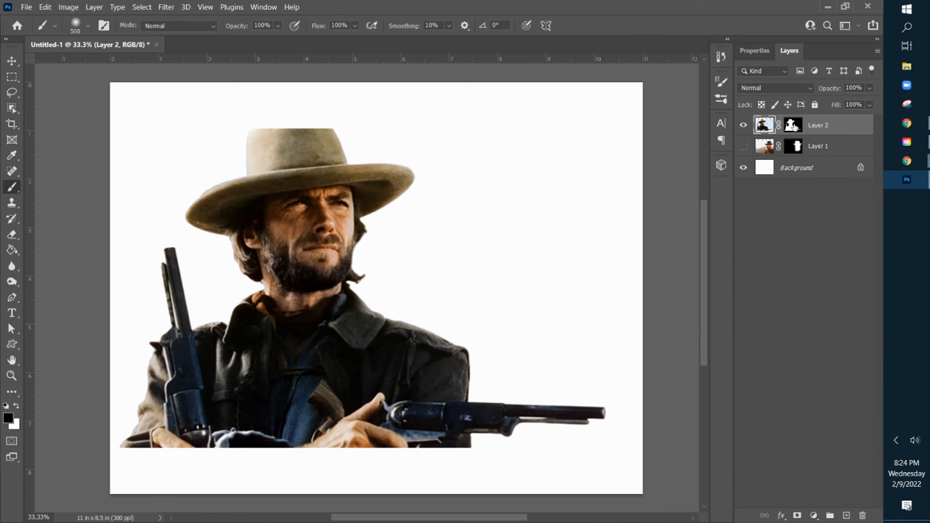
left_click(794, 128)
Try a white brush stroke over the horizontal revolver on Layer 2's mask and undo it.
left_click_drag(623, 407, 482, 424)
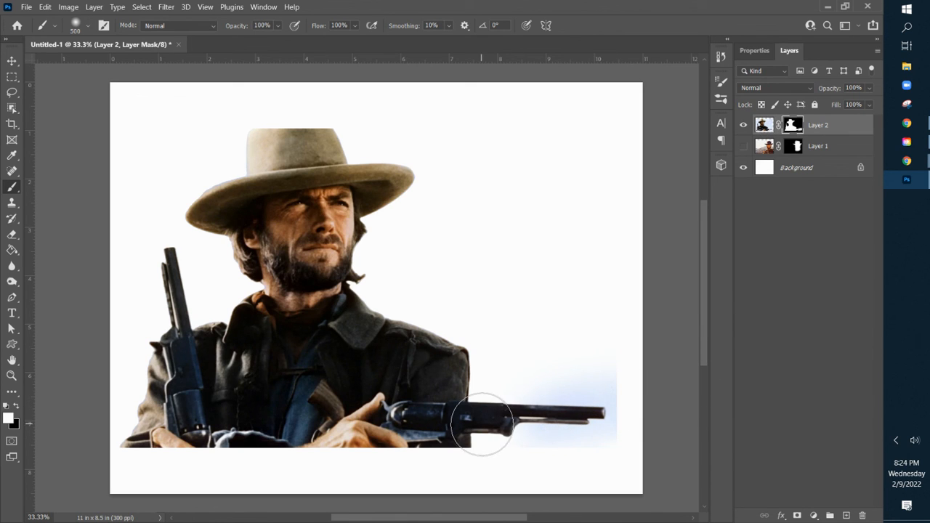
key("ctrl+z")
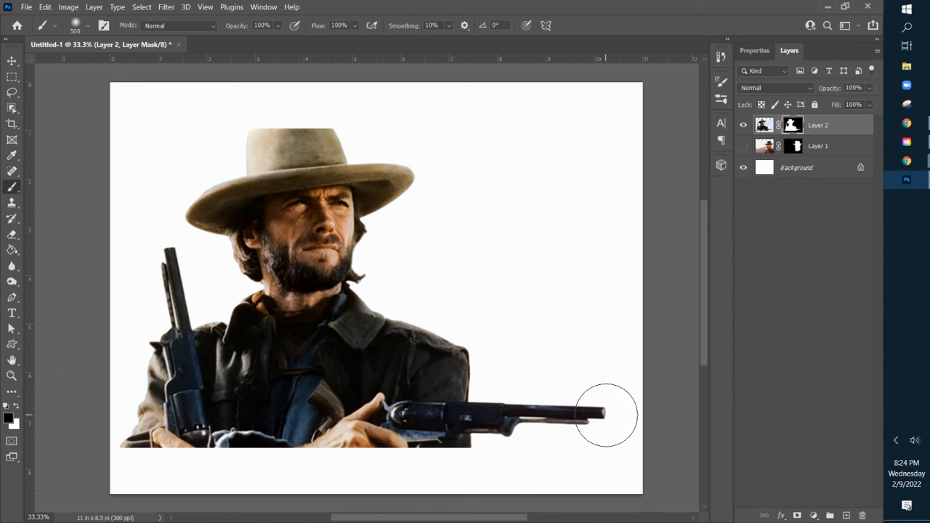
Paint black with the soft 500 px brush on Layer 2's mask to hide both revolvers, the hands and the lower torso.
mouse_move(603, 426)
left_mouse_down()
mouse_move(415, 435)
mouse_move(563, 431)
mouse_move(596, 403)
mouse_move(465, 423)
mouse_move(508, 396)
mouse_move(470, 411)
mouse_move(497, 361)
mouse_move(446, 417)
mouse_move(378, 448)
mouse_move(344, 446)
mouse_move(447, 397)
mouse_move(445, 381)
mouse_move(325, 445)
mouse_move(195, 442)
mouse_move(126, 410)
mouse_move(178, 447)
mouse_move(123, 402)
mouse_move(176, 430)
mouse_move(280, 445)
mouse_move(221, 417)
mouse_move(164, 349)
mouse_move(170, 374)
mouse_move(237, 410)
mouse_move(308, 422)
mouse_move(398, 414)
mouse_move(439, 397)
mouse_move(472, 367)
mouse_move(504, 290)
left_mouse_up()
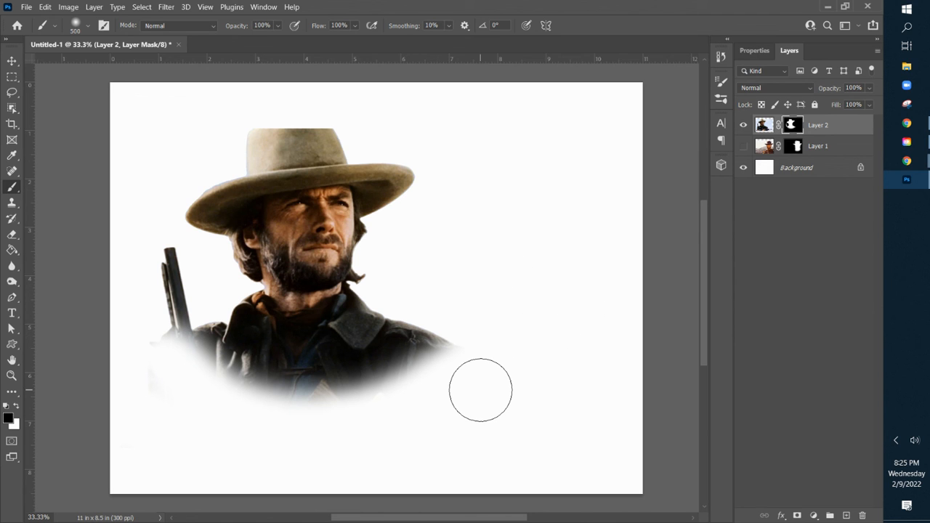
mouse_move(170, 270)
left_mouse_down()
mouse_move(161, 311)
mouse_move(183, 357)
mouse_move(162, 262)
left_mouse_up()
mouse_move(164, 337)
left_mouse_down()
mouse_move(176, 388)
mouse_move(180, 330)
mouse_move(265, 404)
mouse_move(340, 431)
mouse_move(420, 421)
mouse_move(461, 334)
left_mouse_up()
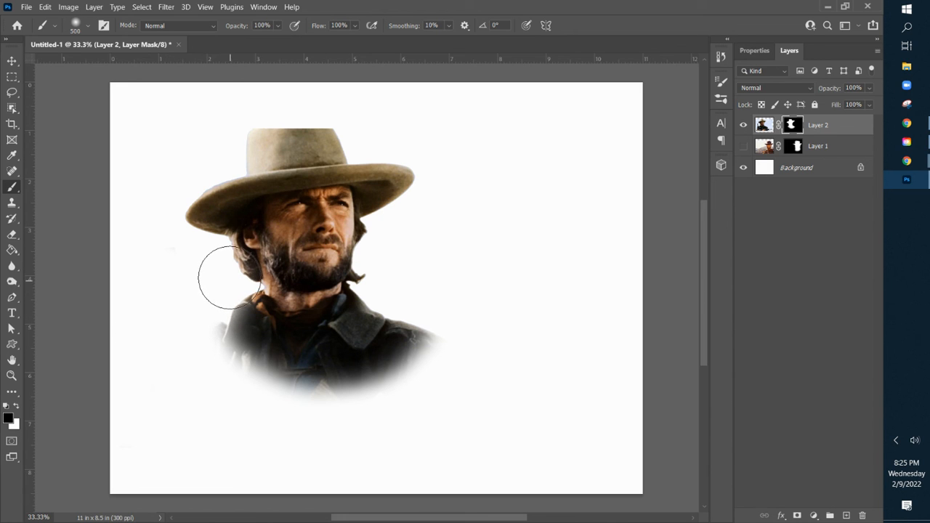
Fade the outer edges of the hat, hair and shoulders by painting soft black strokes around the figure on Layer 2's mask.
mouse_move(229, 277)
left_mouse_down()
mouse_move(207, 308)
mouse_move(228, 289)
mouse_move(217, 262)
mouse_move(166, 237)
mouse_move(173, 190)
mouse_move(224, 124)
left_mouse_up()
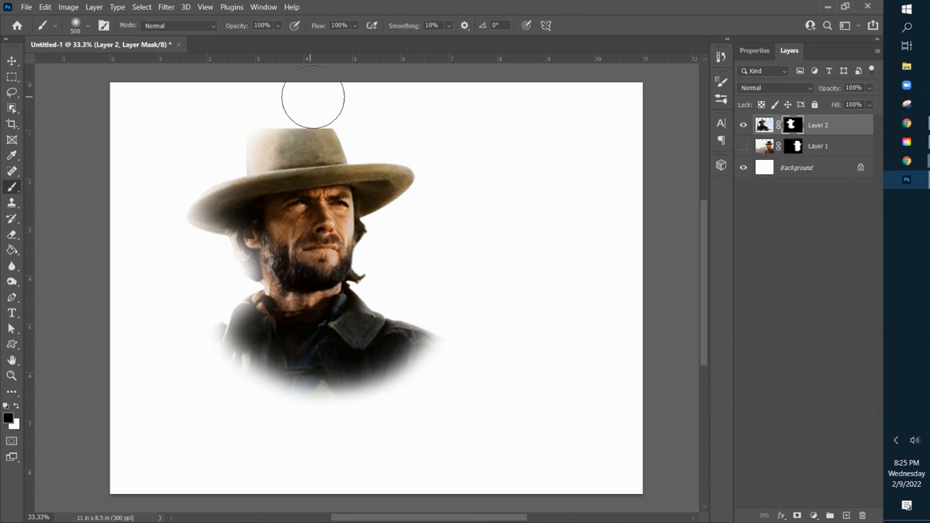
mouse_move(302, 95)
left_mouse_down()
mouse_move(334, 104)
mouse_move(274, 104)
mouse_move(343, 106)
mouse_move(429, 162)
mouse_move(429, 203)
mouse_move(382, 244)
mouse_move(376, 267)
mouse_move(386, 297)
mouse_move(550, 333)
mouse_move(449, 421)
mouse_move(292, 424)
mouse_move(223, 344)
mouse_move(272, 382)
mouse_move(371, 388)
mouse_move(432, 363)
mouse_move(383, 284)
mouse_move(326, 232)
mouse_move(256, 411)
mouse_move(324, 419)
mouse_move(307, 406)
mouse_move(394, 385)
mouse_move(456, 312)
left_mouse_up()
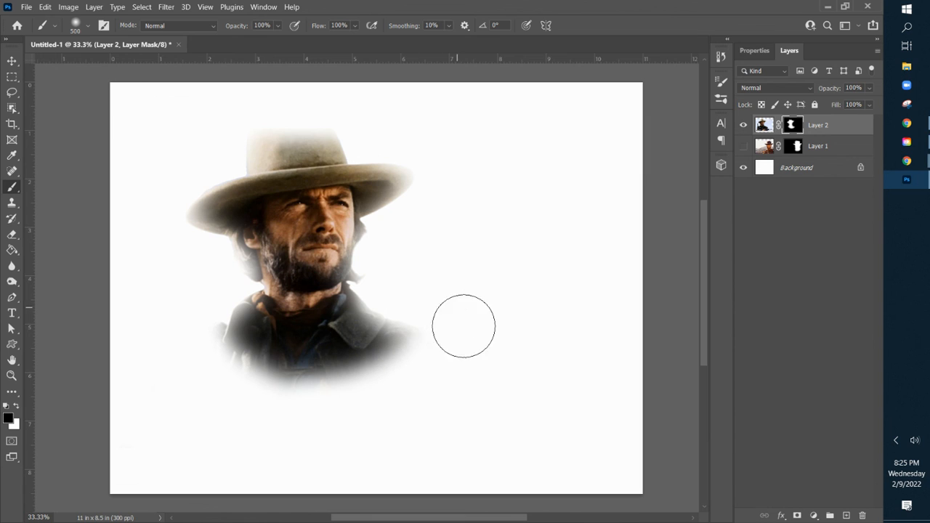
left_click_drag(433, 197, 398, 224)
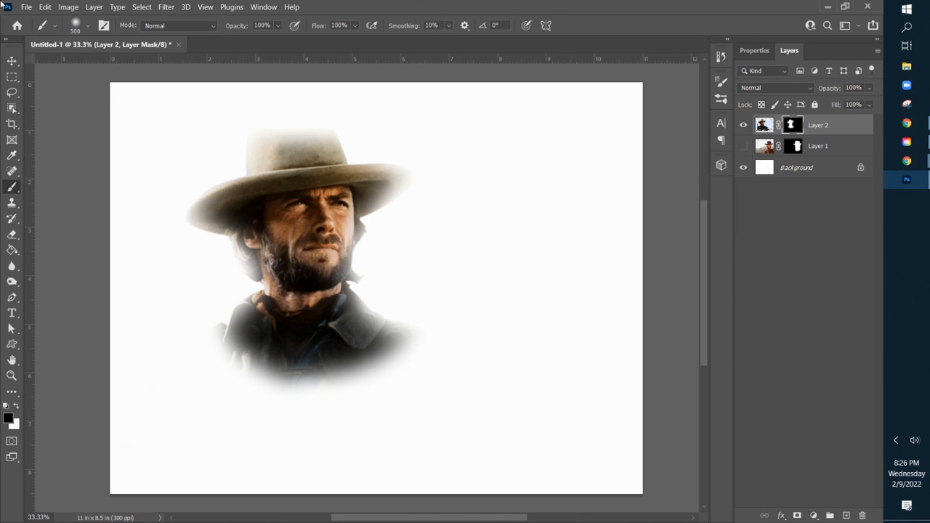
left_click(907, 160)
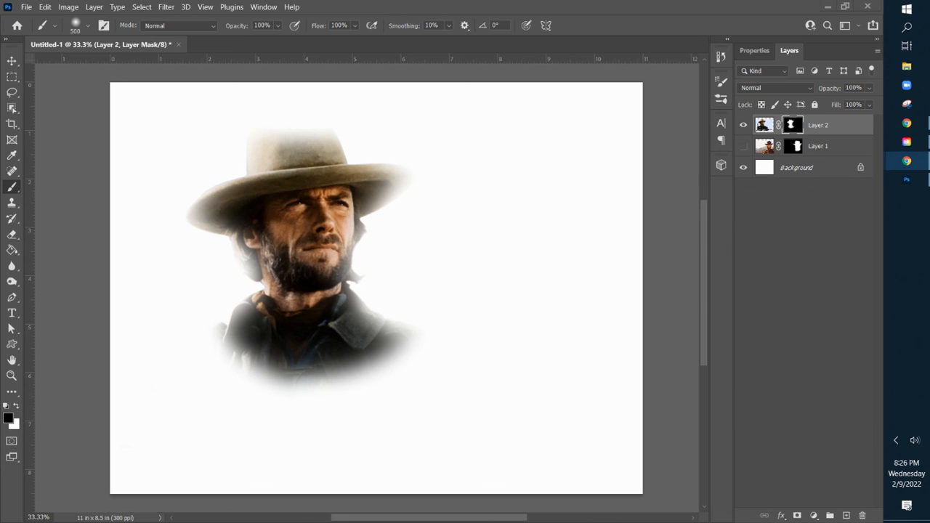